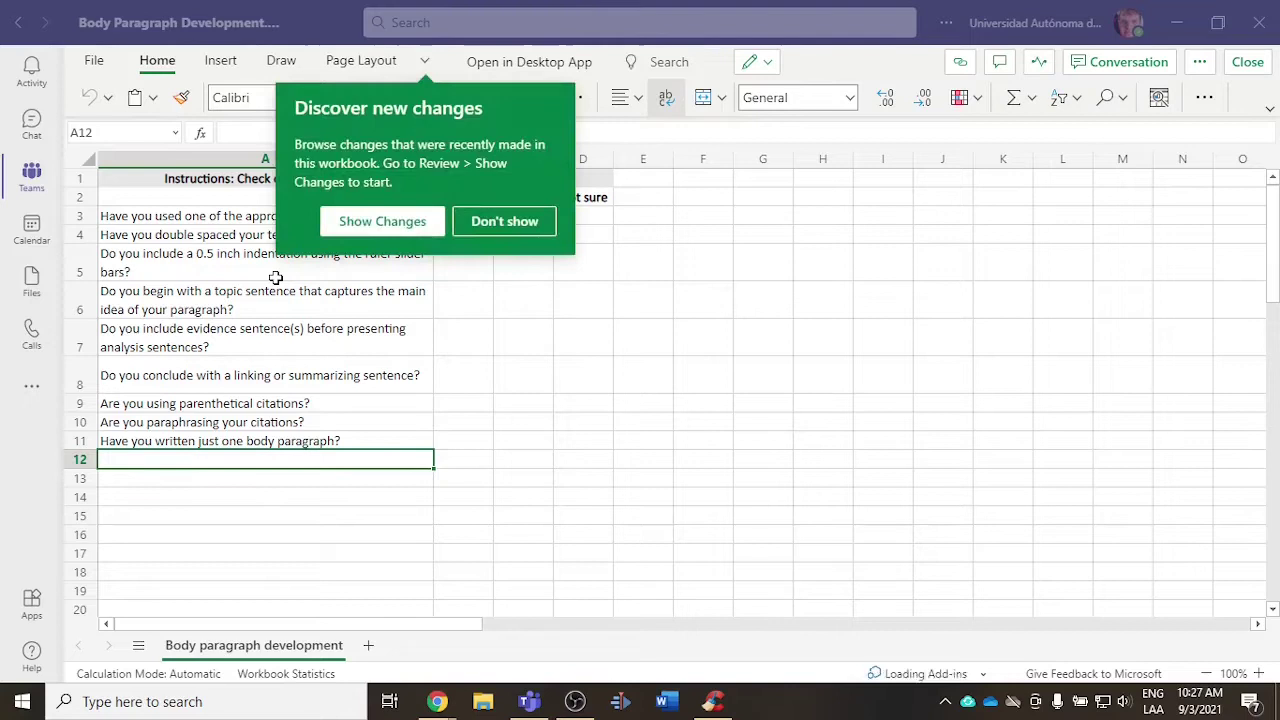
Step: Turn off the 'Discover new changes' tip to reveal the Body Paragraph Development checklist
click(503, 222)
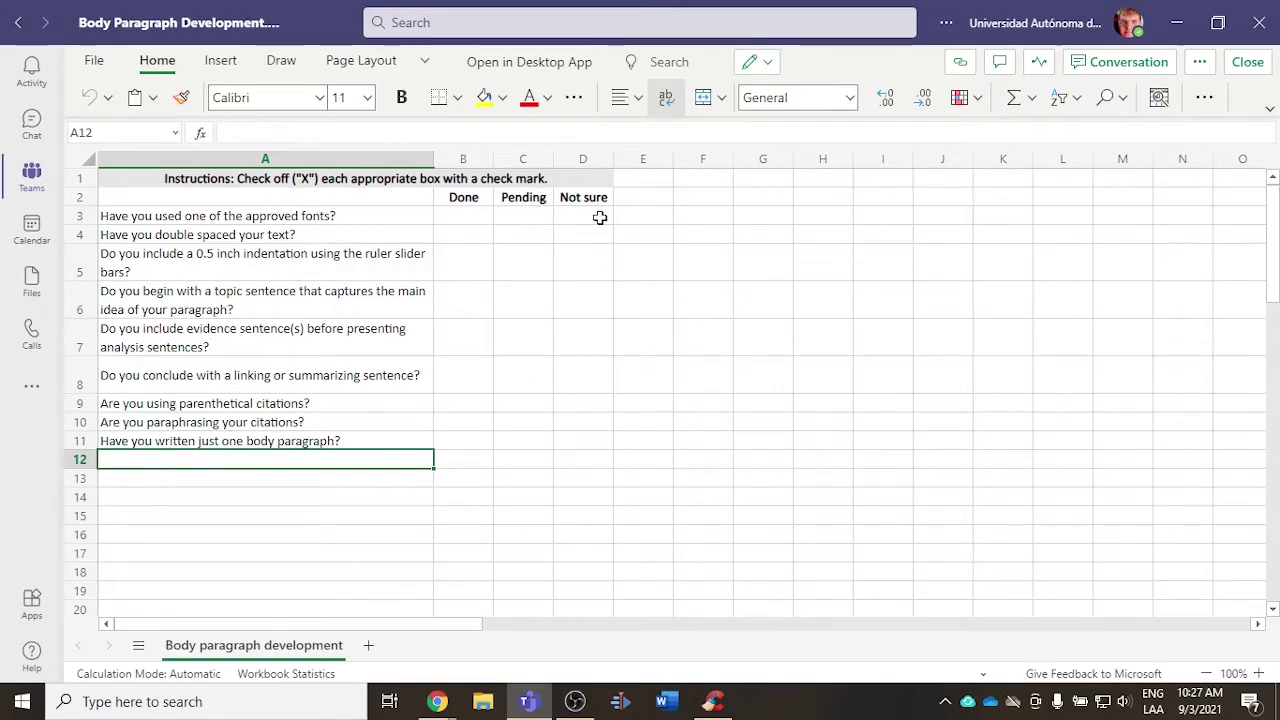
click(466, 215)
click(523, 233)
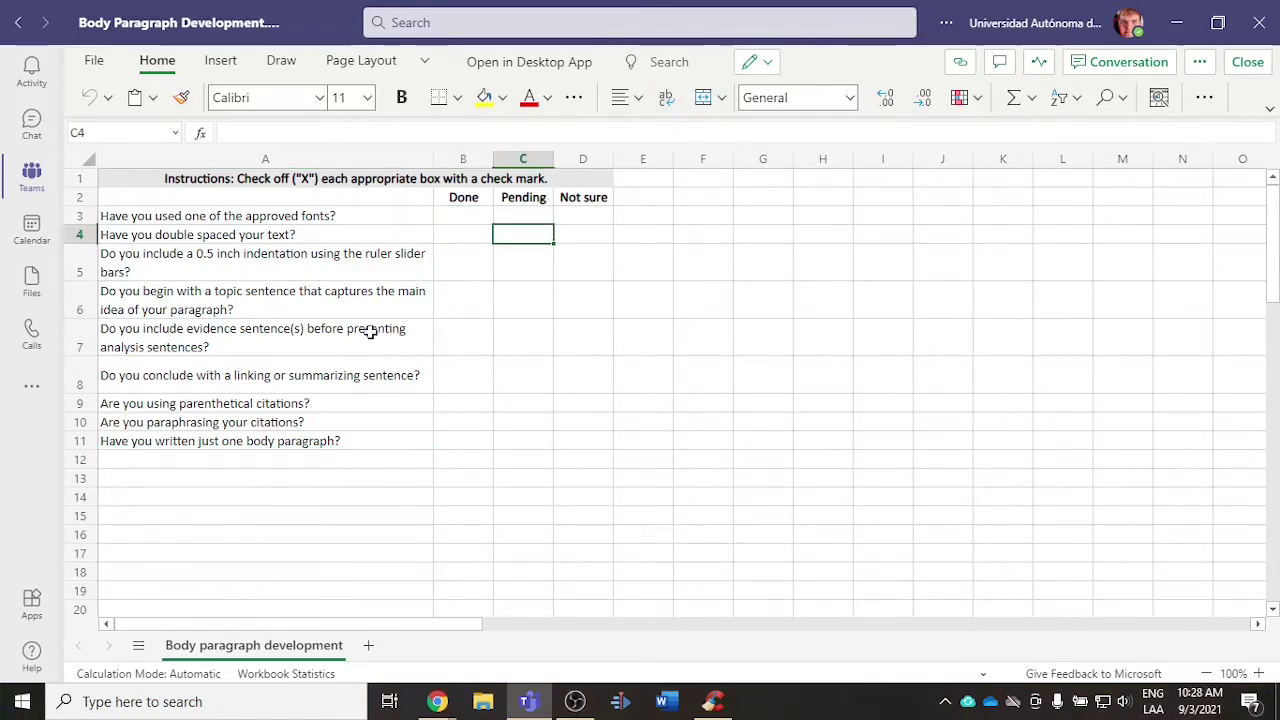
click(527, 217)
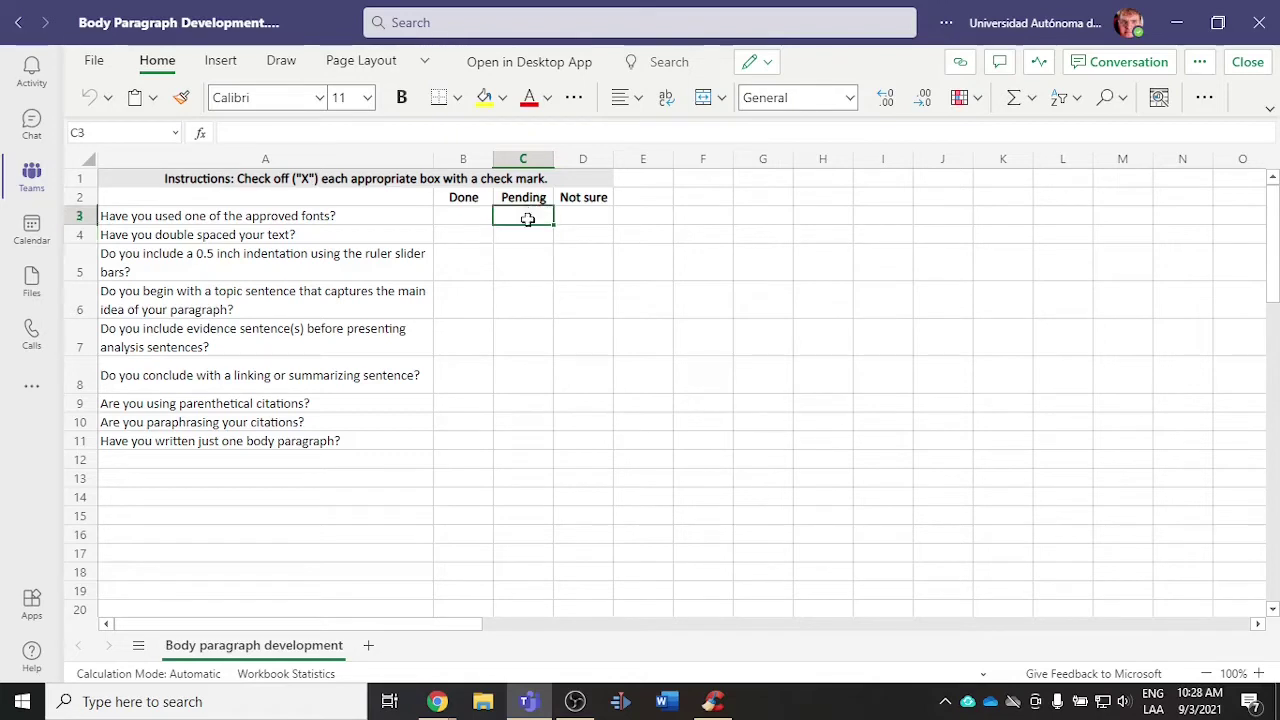
click(462, 216)
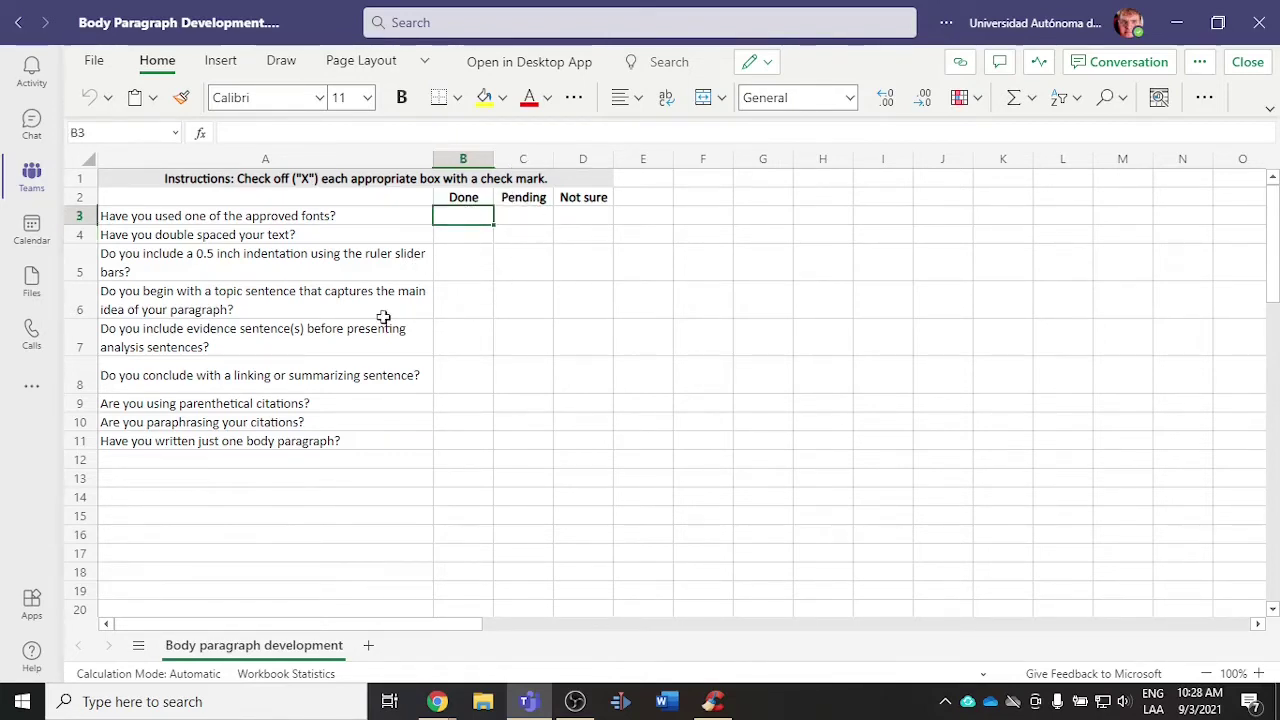
click(599, 217)
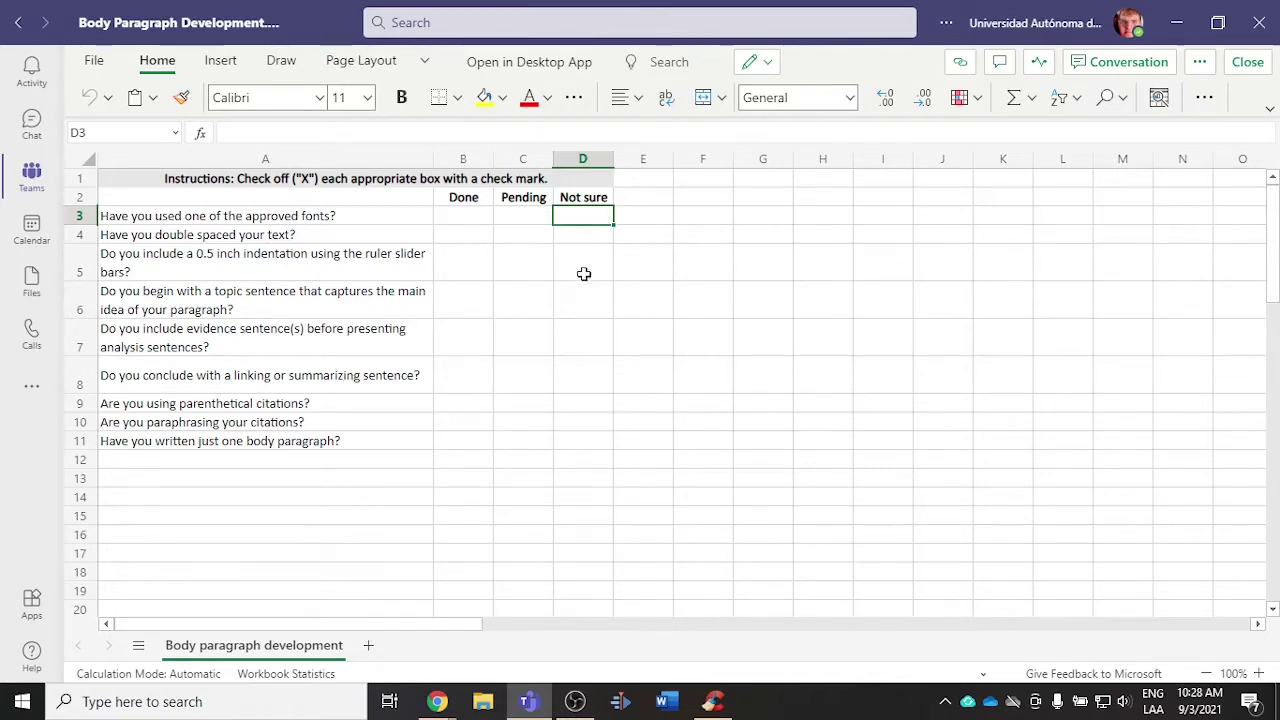
click(566, 404)
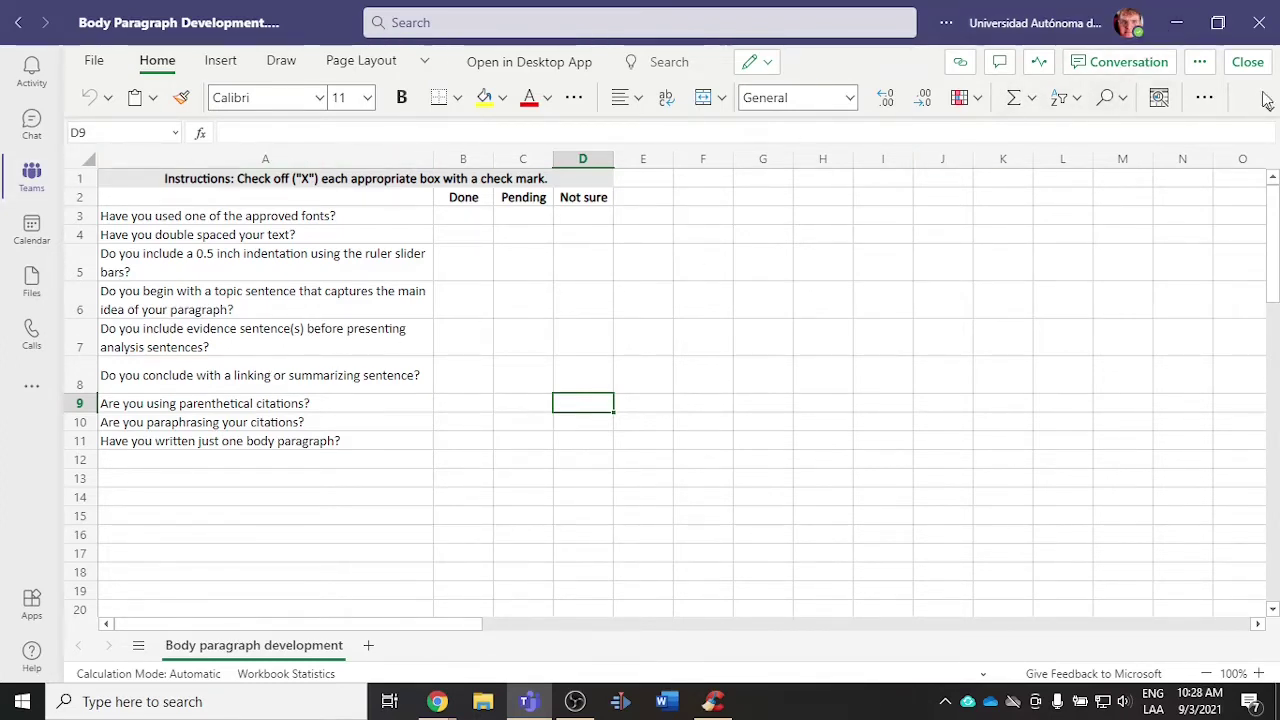
Step: Close the checklist and open Monday's speaking prompt.docx from Breakout Room 01's Week 4 folder
click(1245, 65)
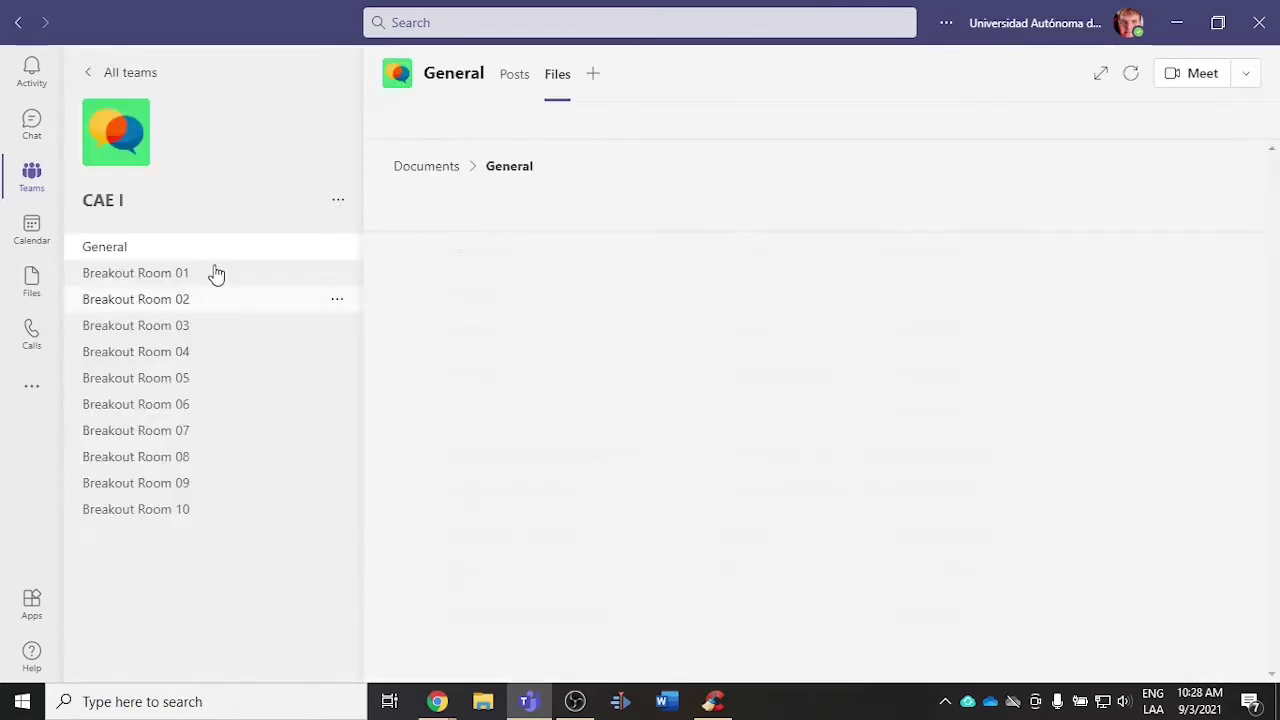
click(160, 276)
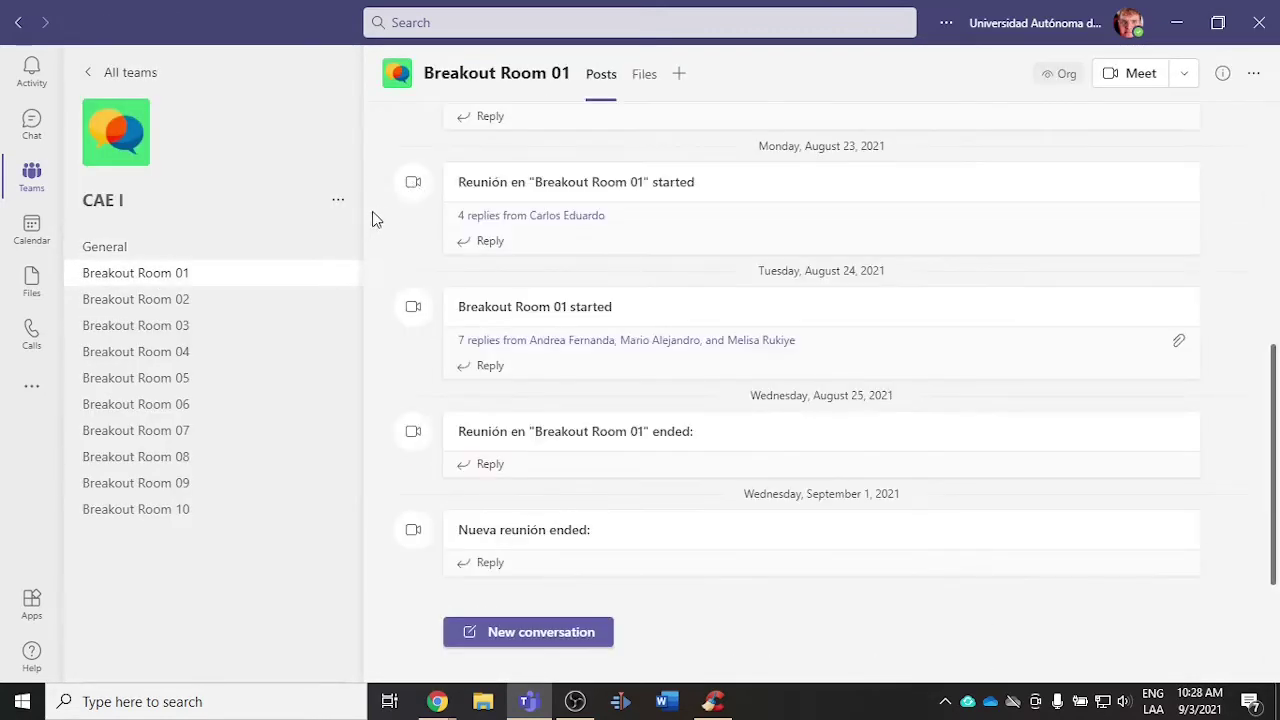
click(644, 76)
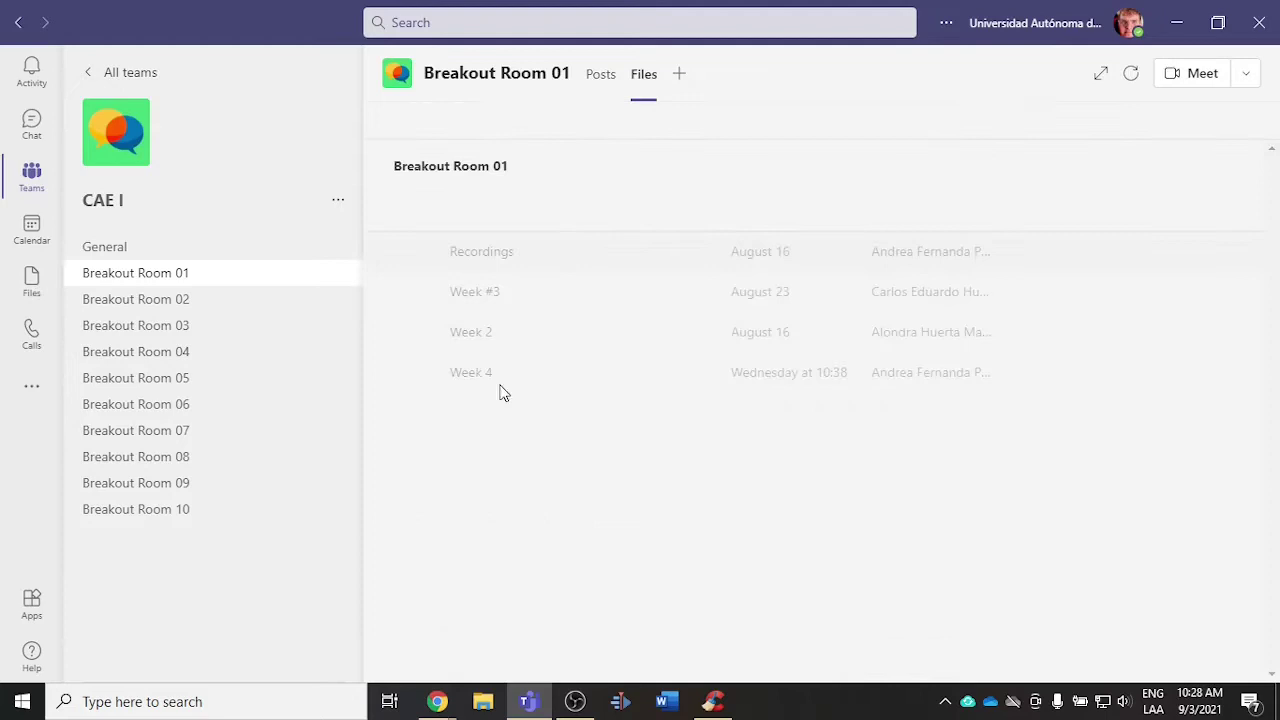
click(475, 382)
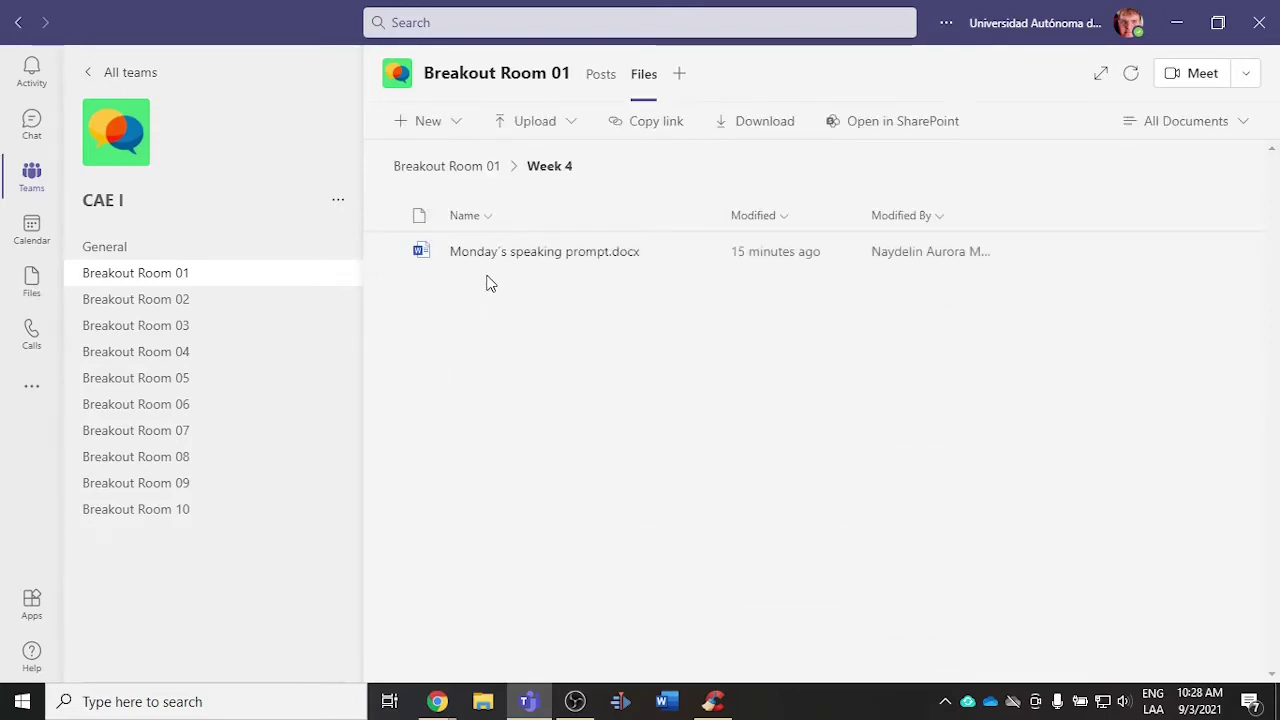
click(489, 255)
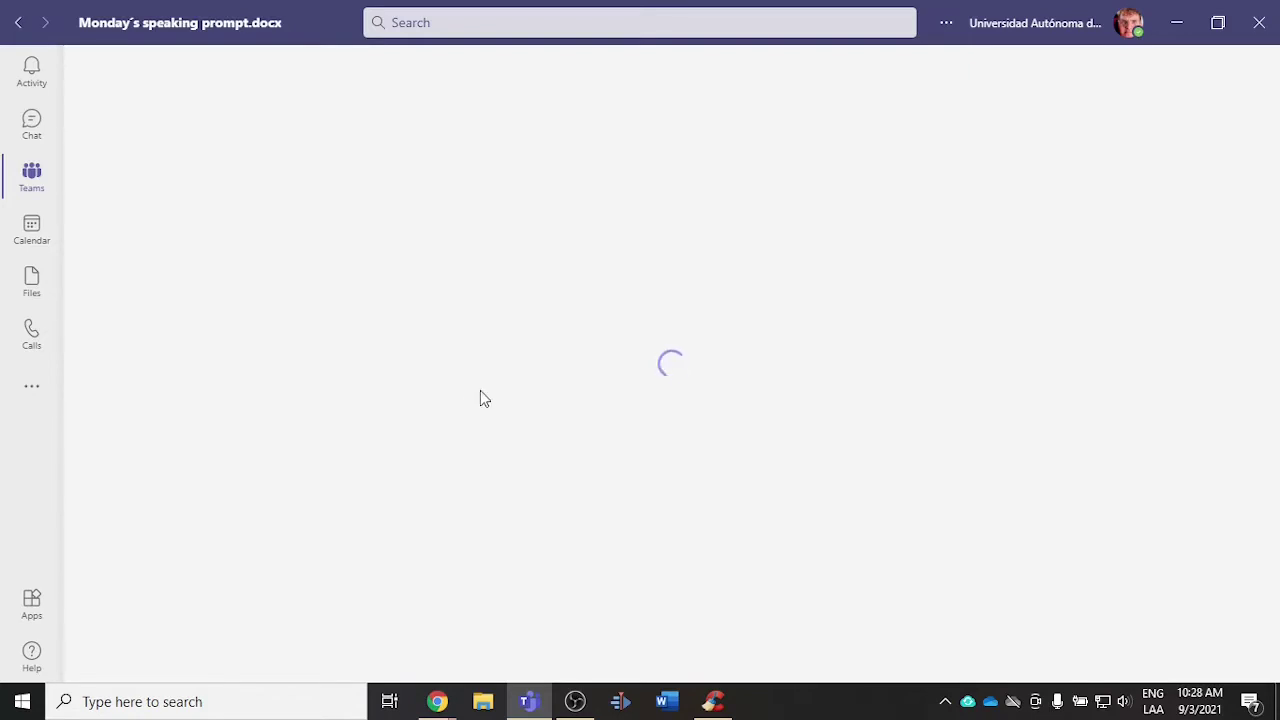
scroll(510, 380, down, 5)
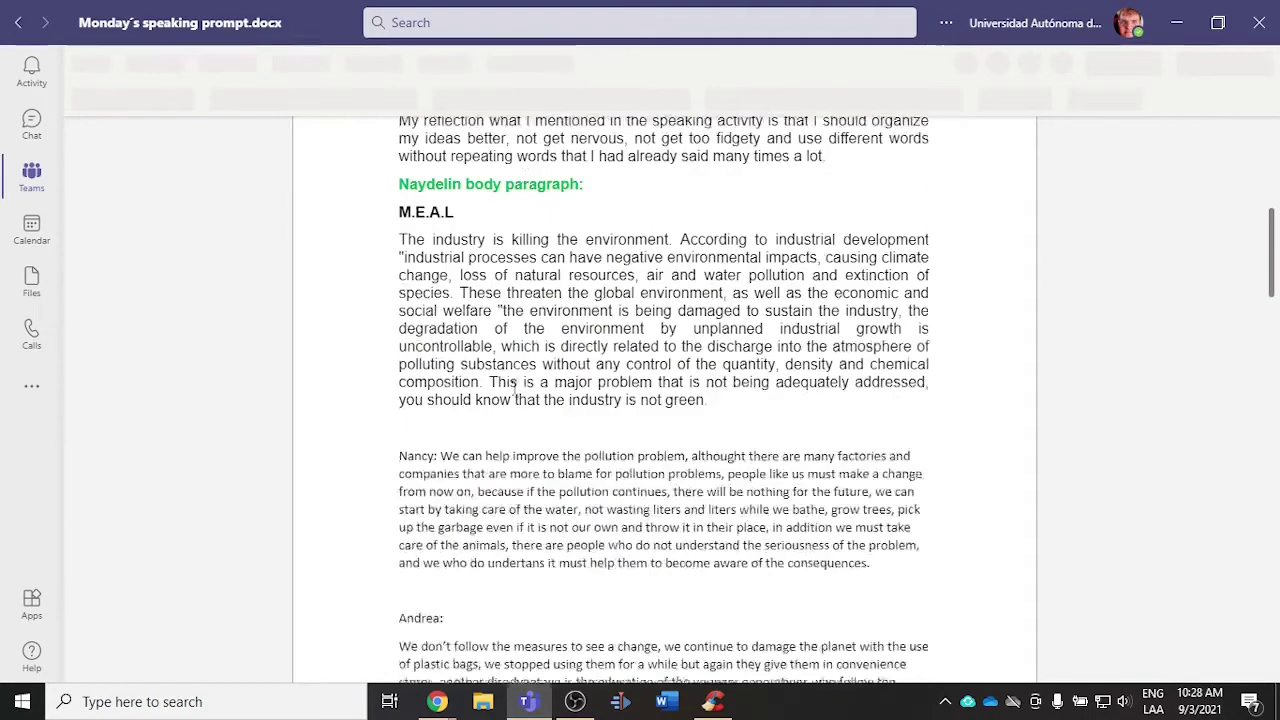
scroll(512, 383, down, 3)
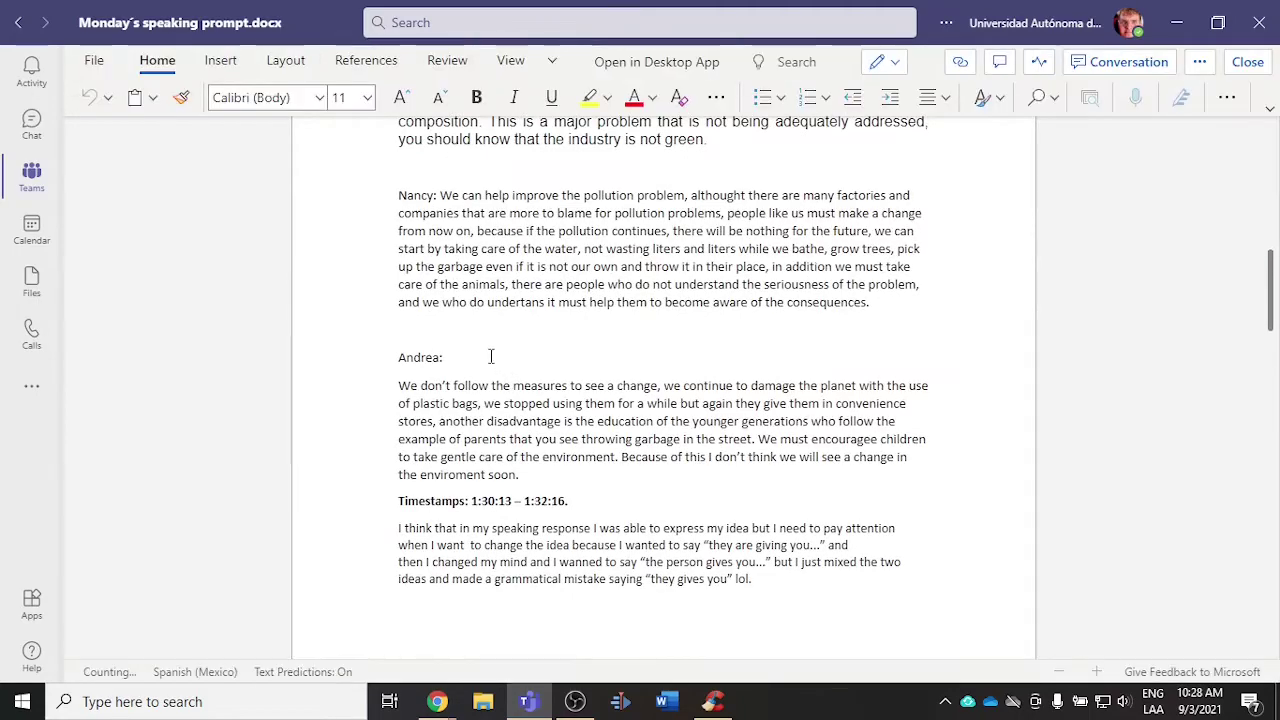
scroll(490, 356, up, 5)
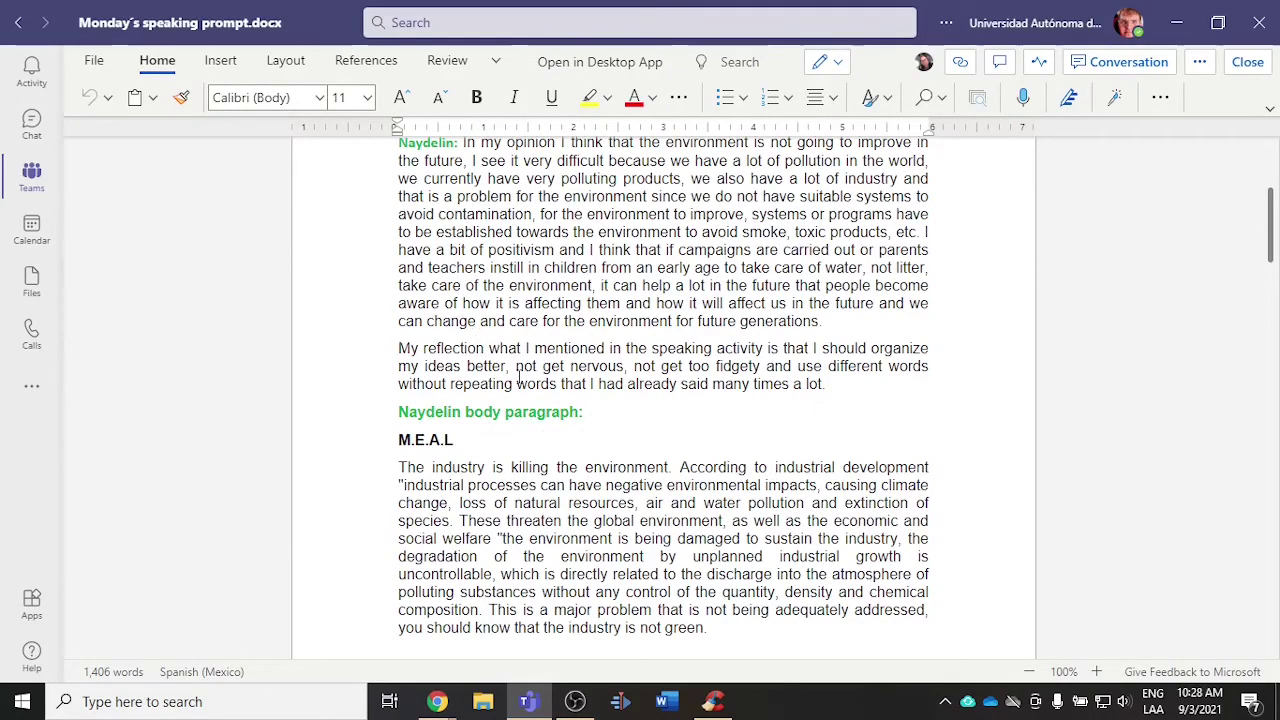
scroll(540, 420, down, 4)
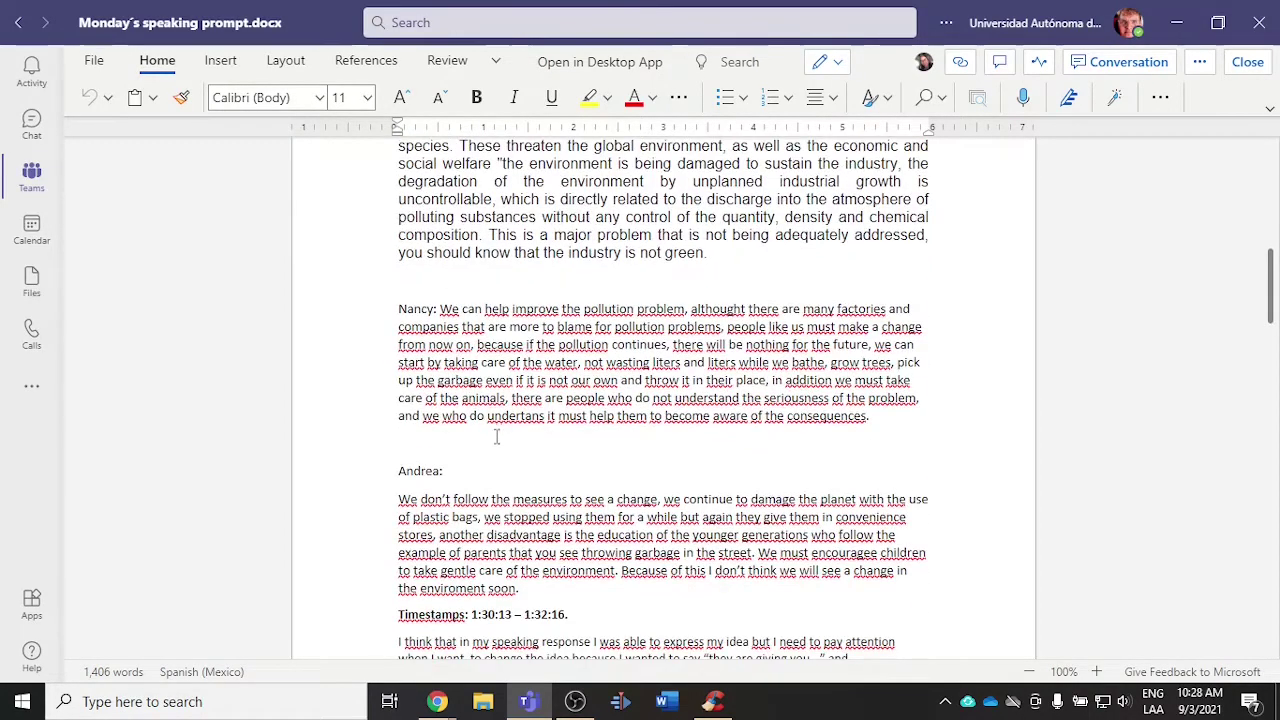
scroll(496, 437, down, 5)
scroll(498, 425, up, 9)
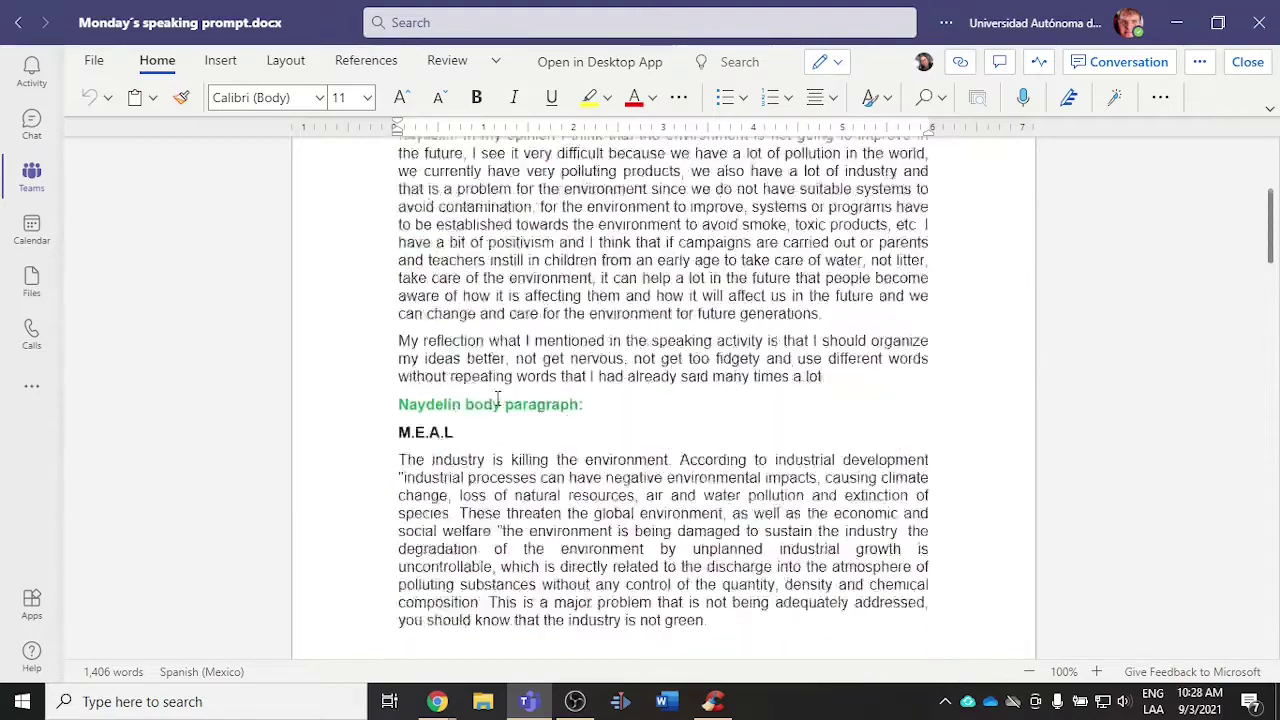
scroll(497, 398, up, 2)
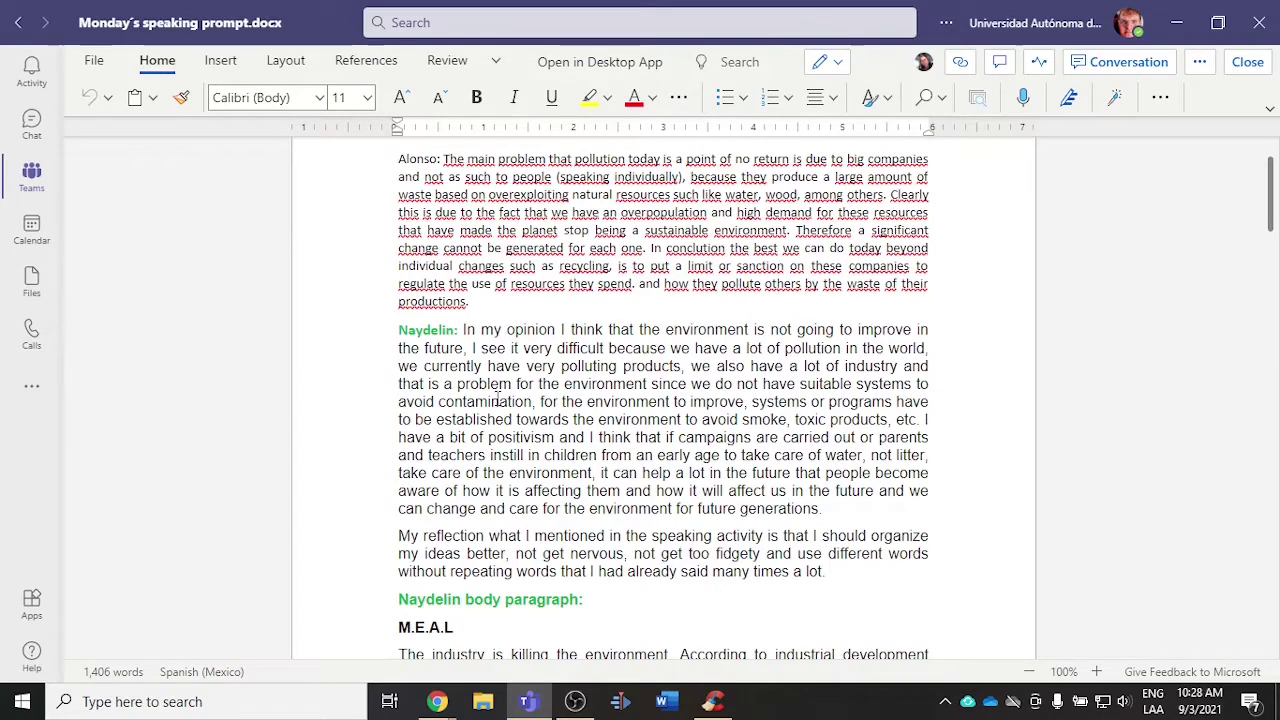
scroll(626, 385, up, 3)
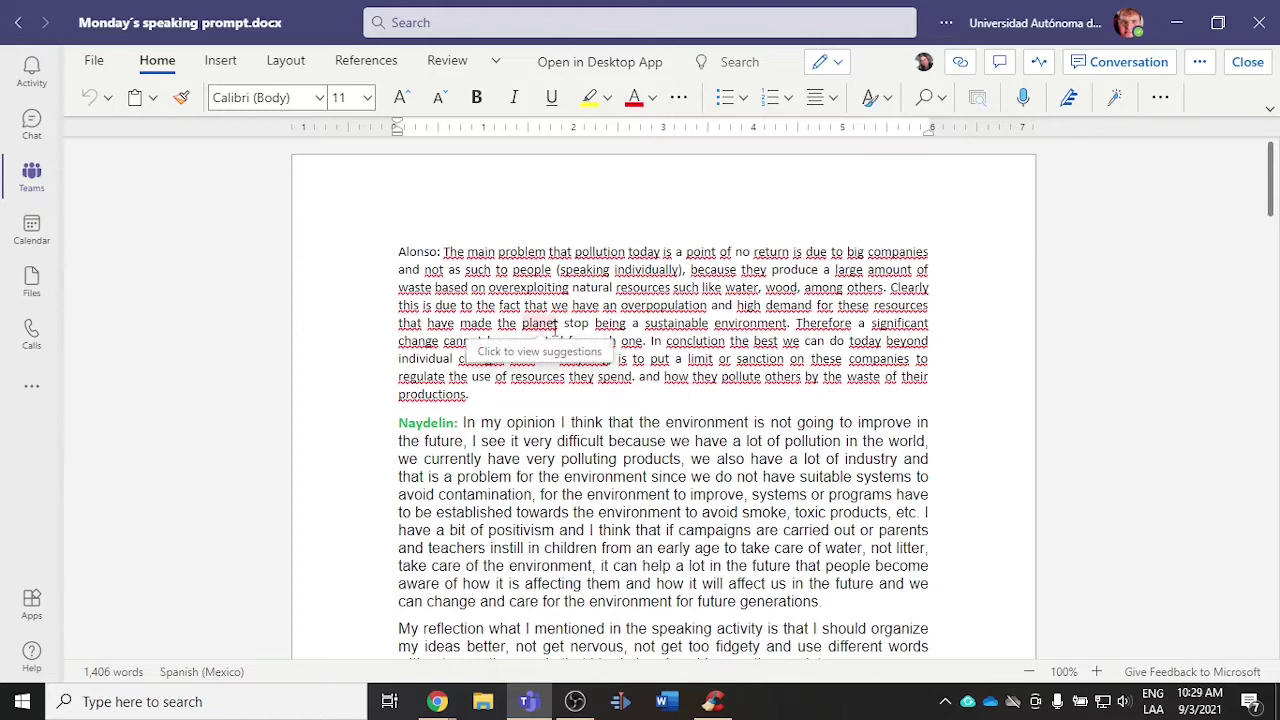
scroll(556, 330, down, 5)
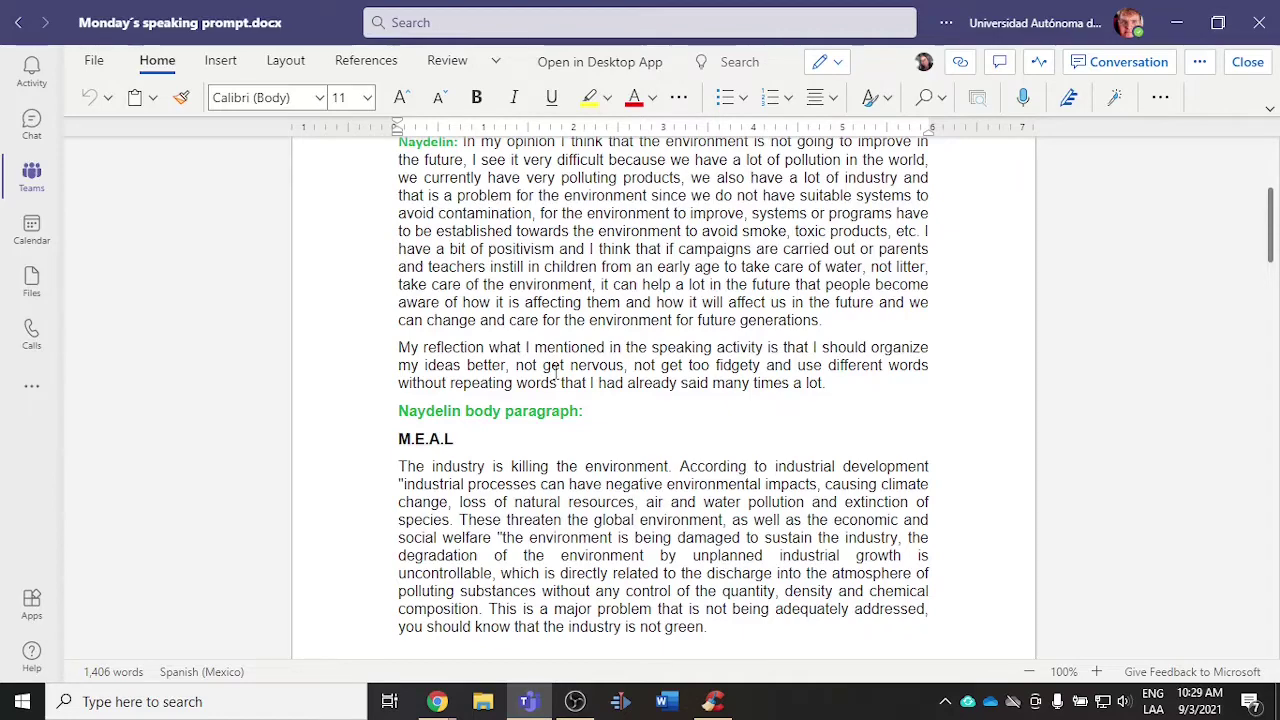
scroll(557, 370, down, 3)
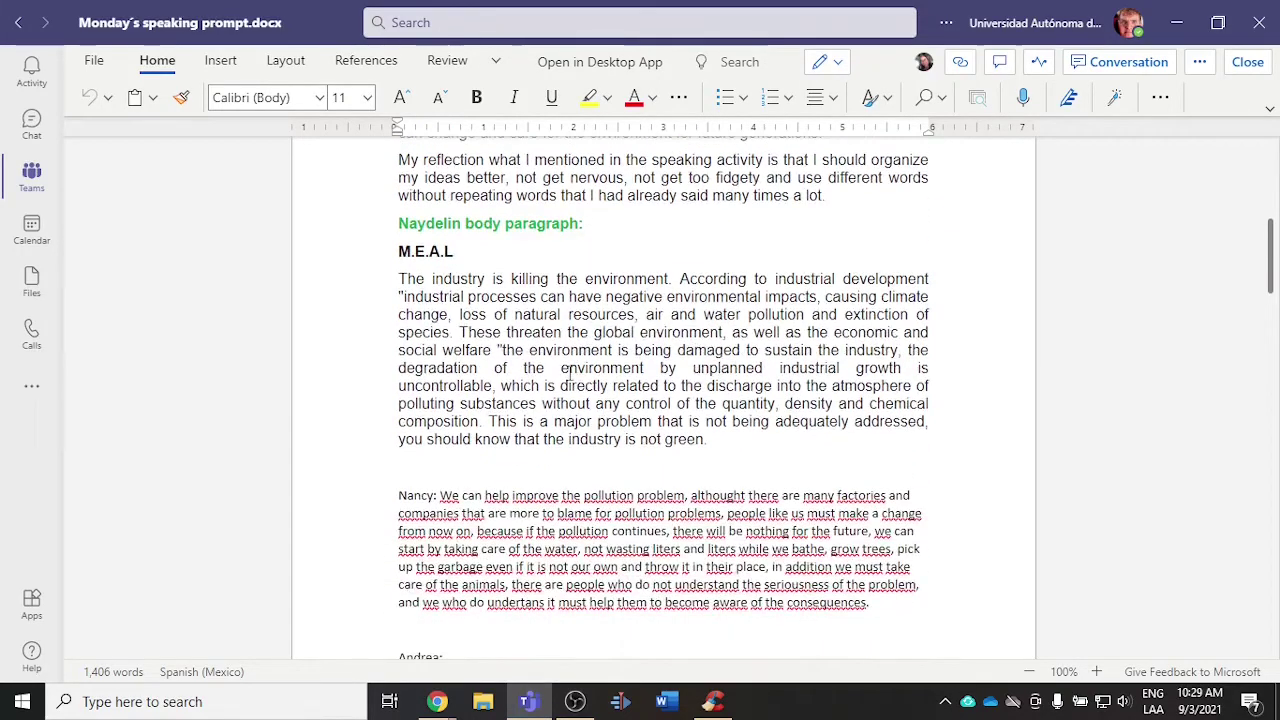
scroll(564, 378, down, 3)
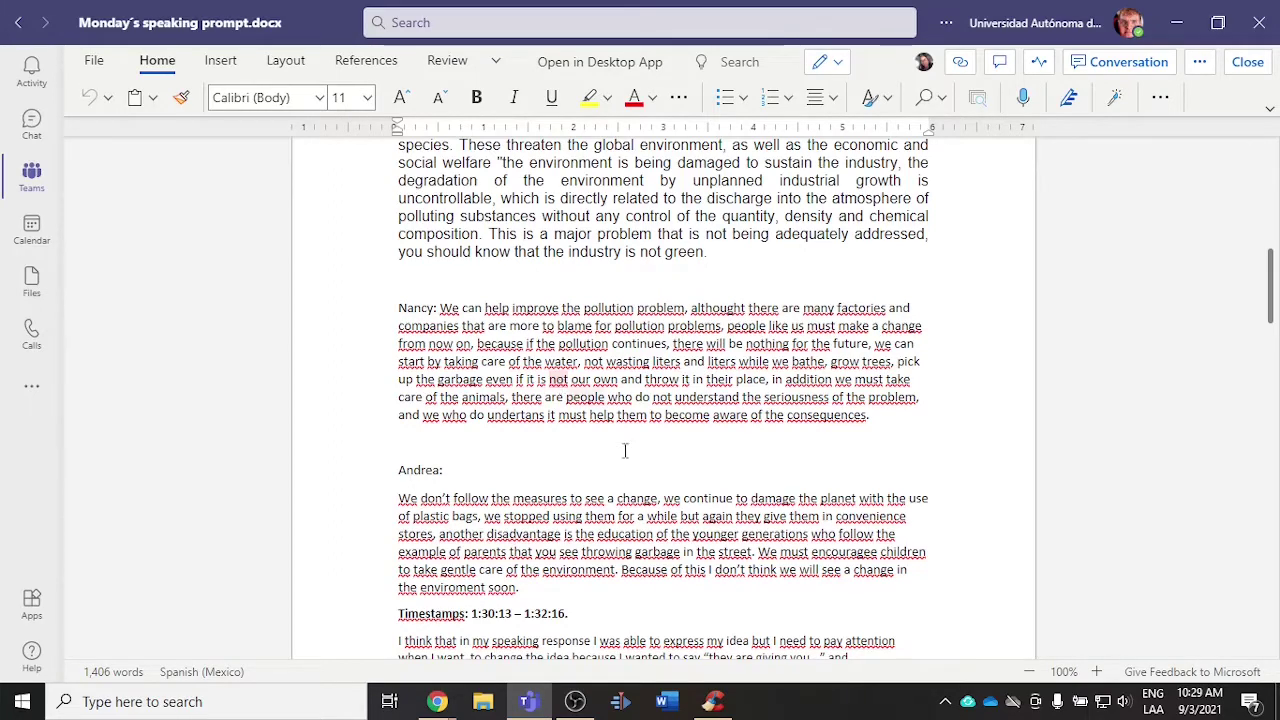
scroll(601, 382, down, 4)
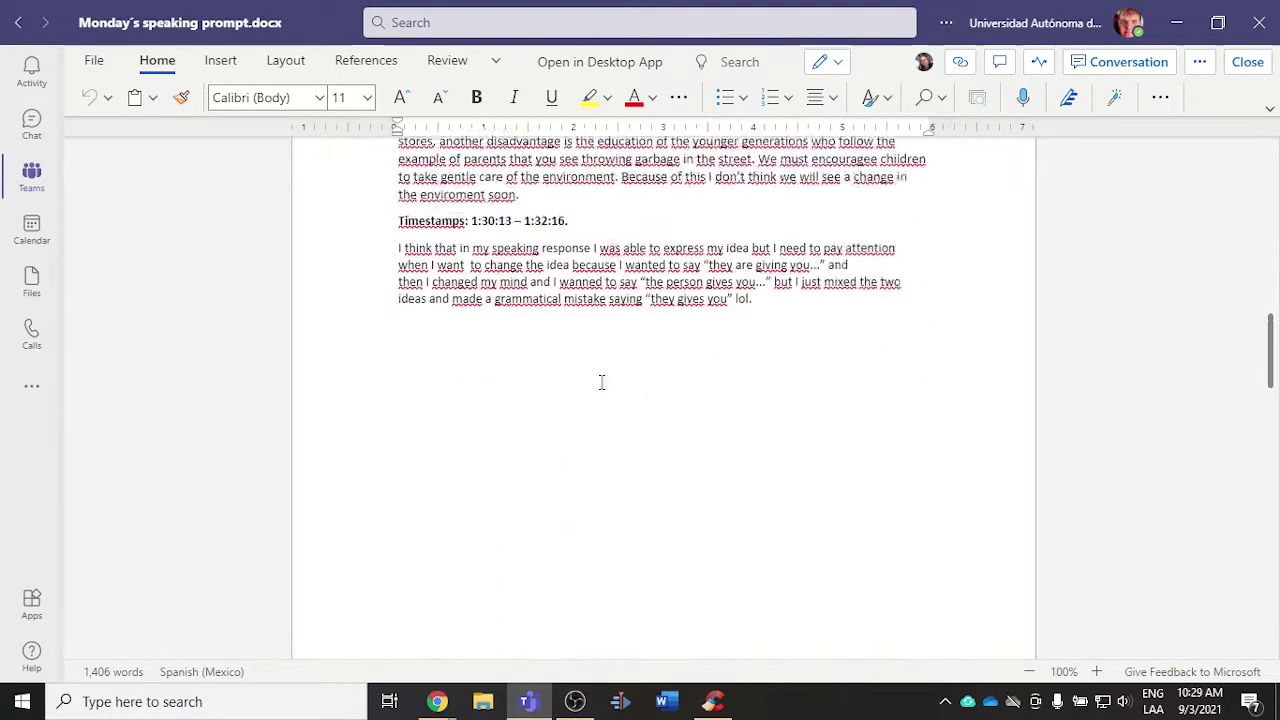
scroll(601, 382, down, 1)
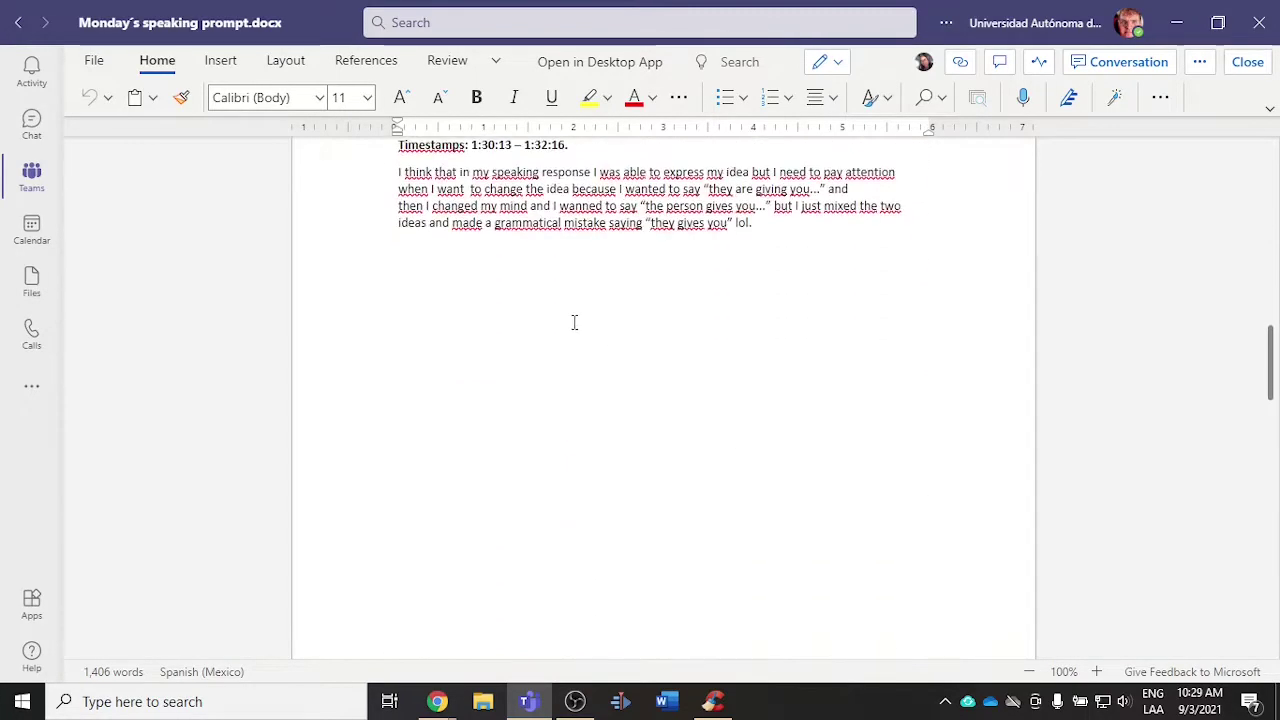
Step: Close the speaking prompt and open Body Paragraph Development.xlsx from the General channel's files
click(1250, 64)
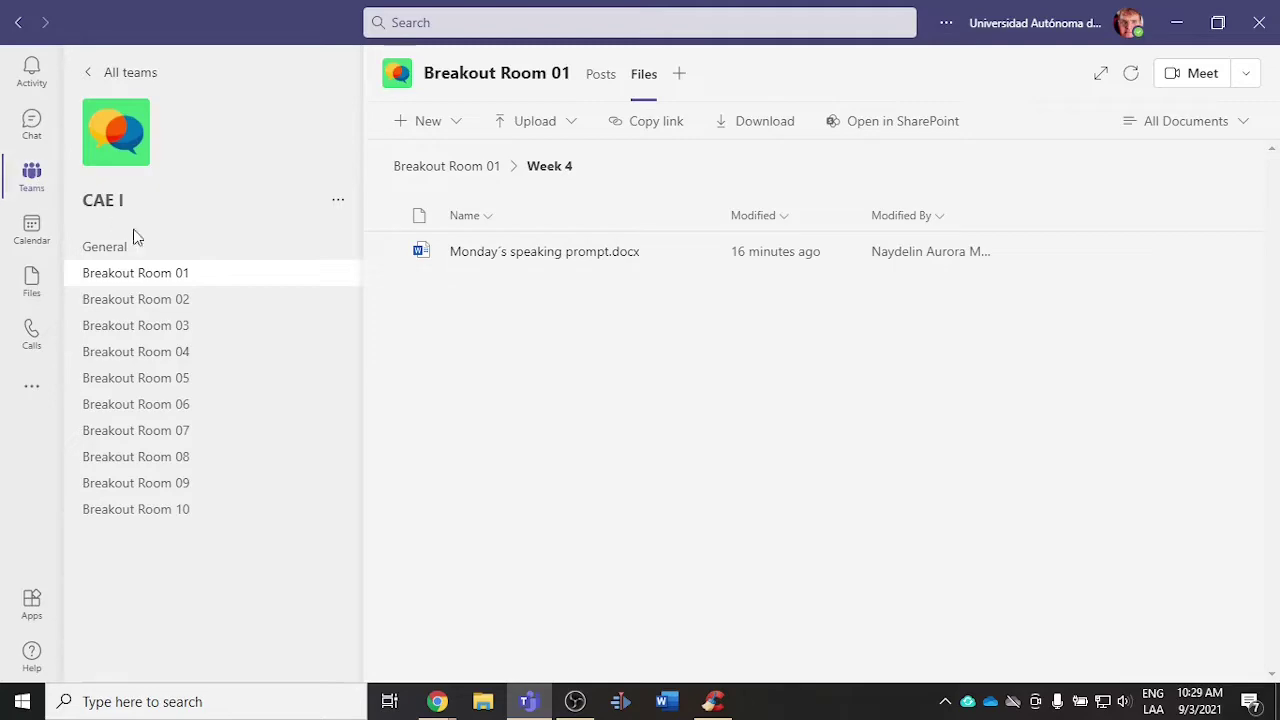
click(130, 256)
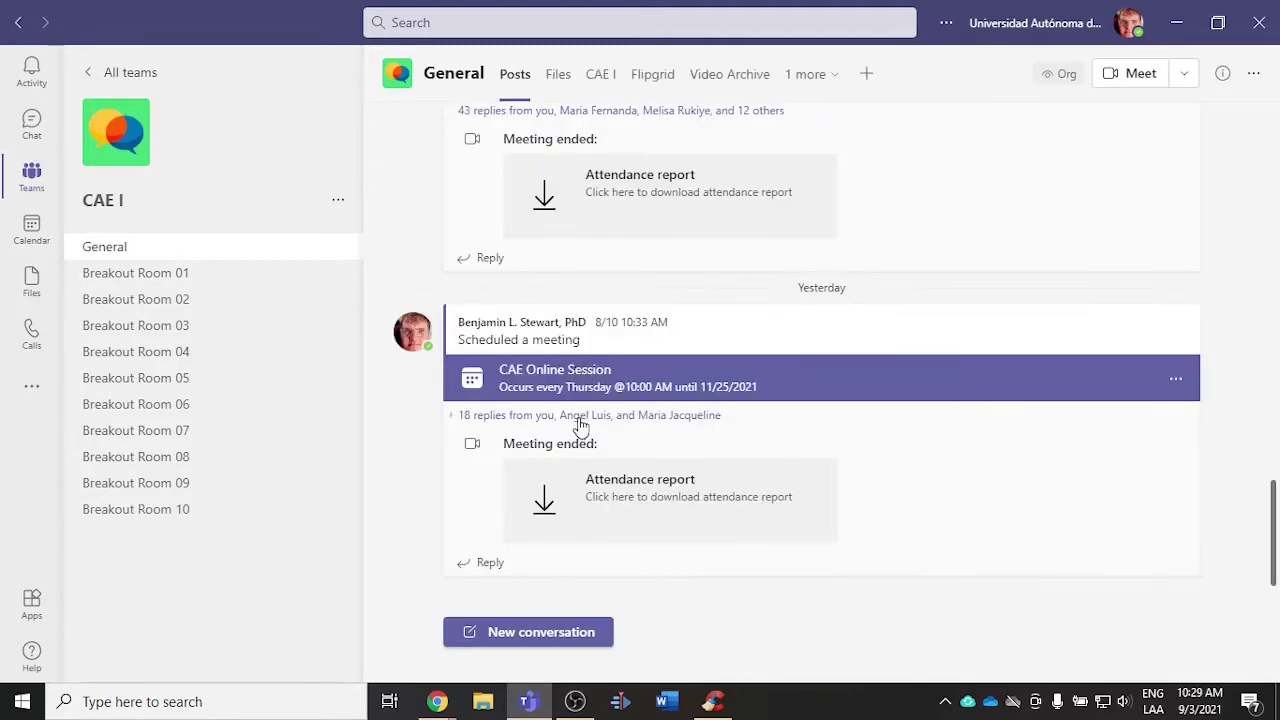
click(558, 80)
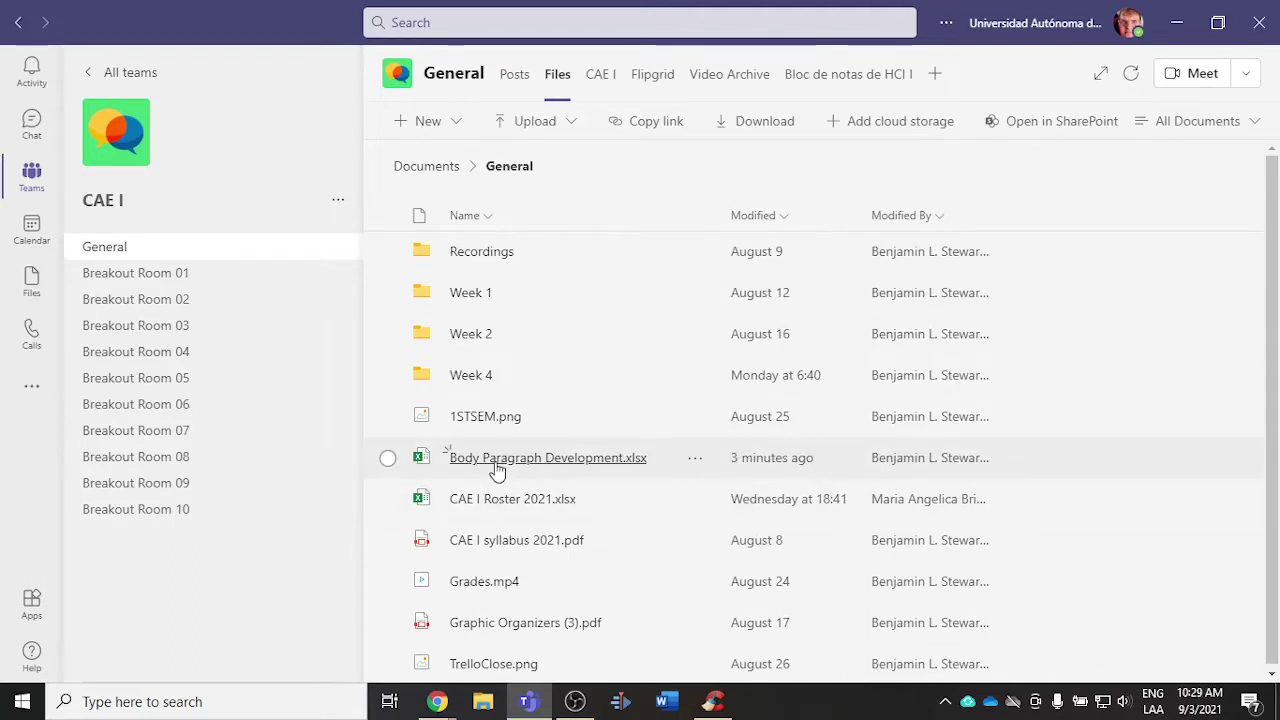
click(497, 459)
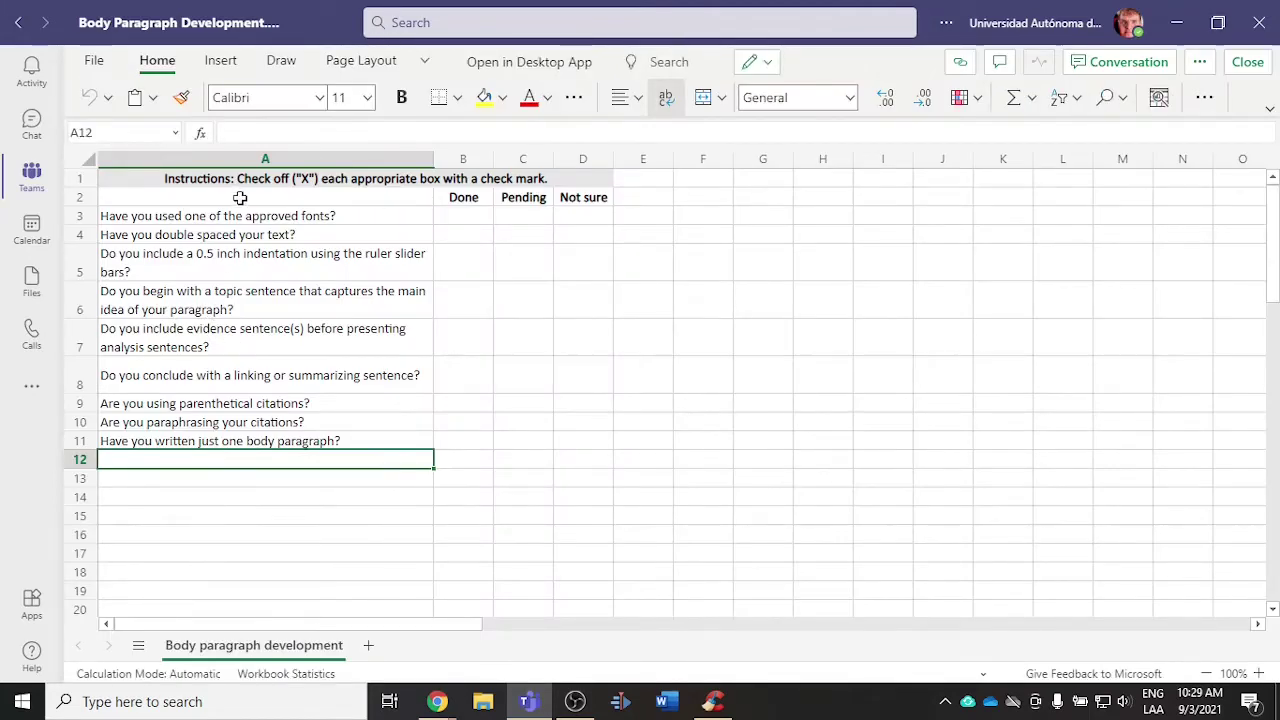
click(203, 508)
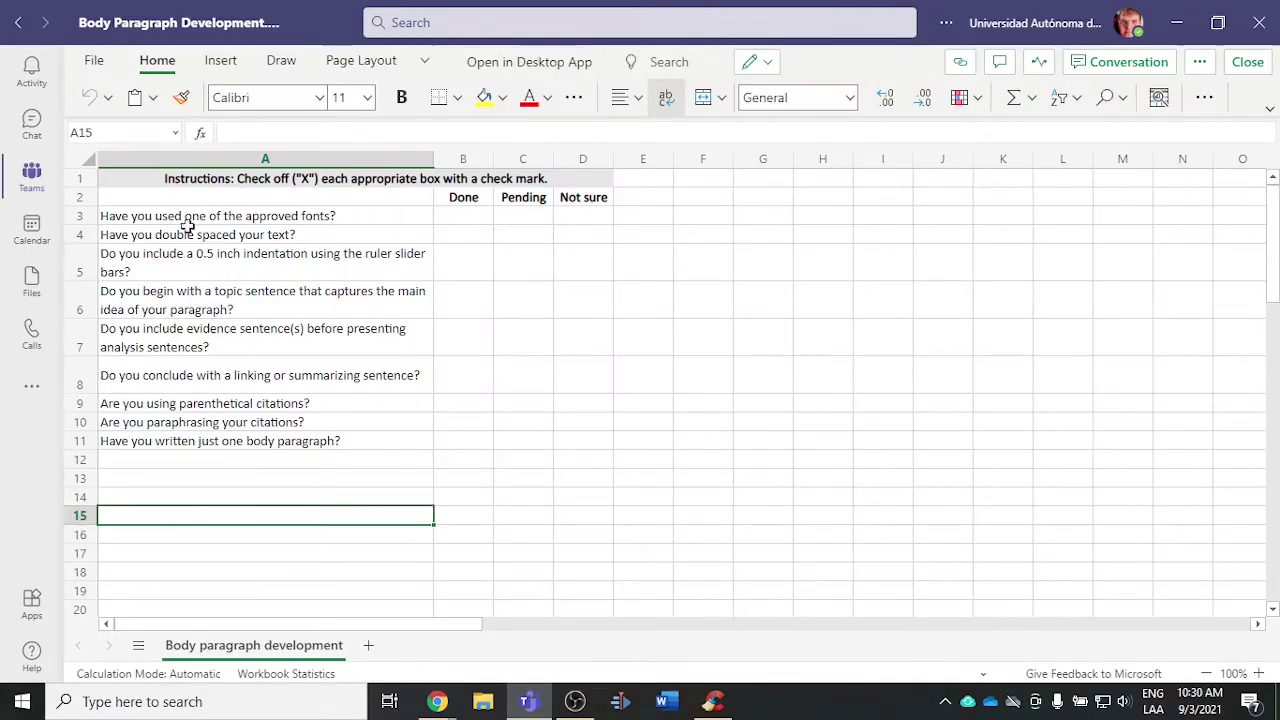
click(184, 458)
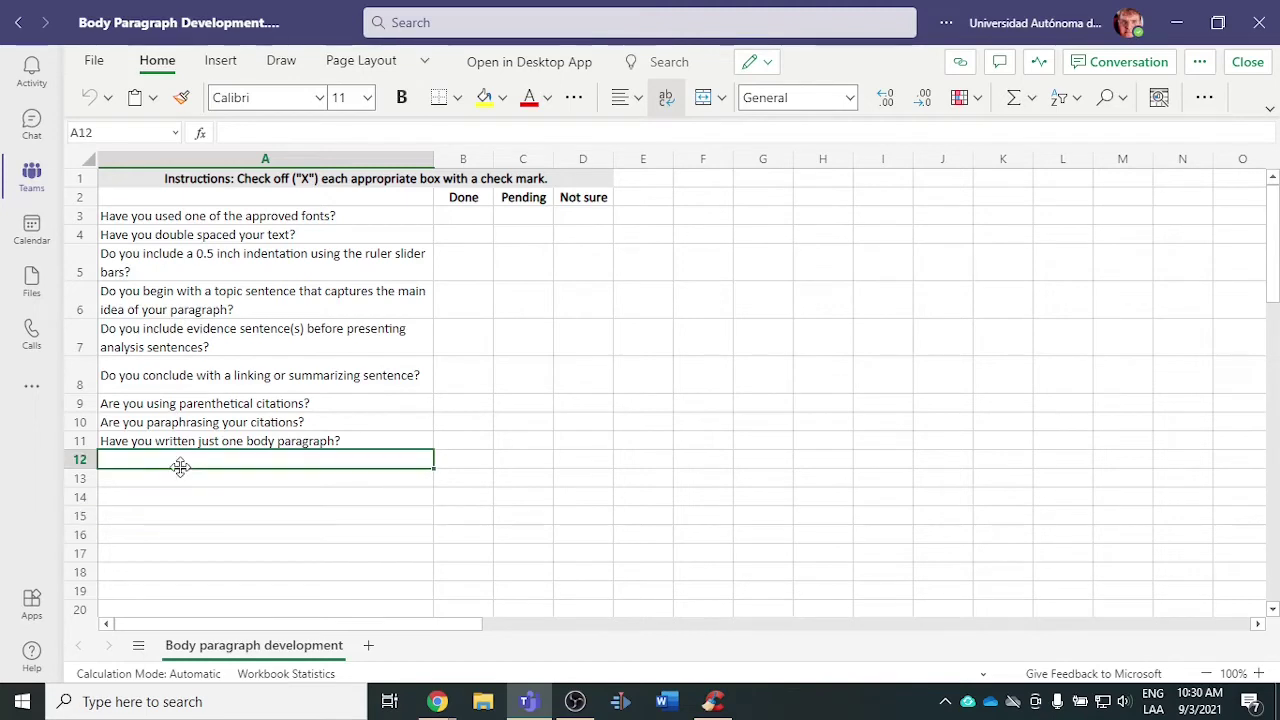
click(207, 511)
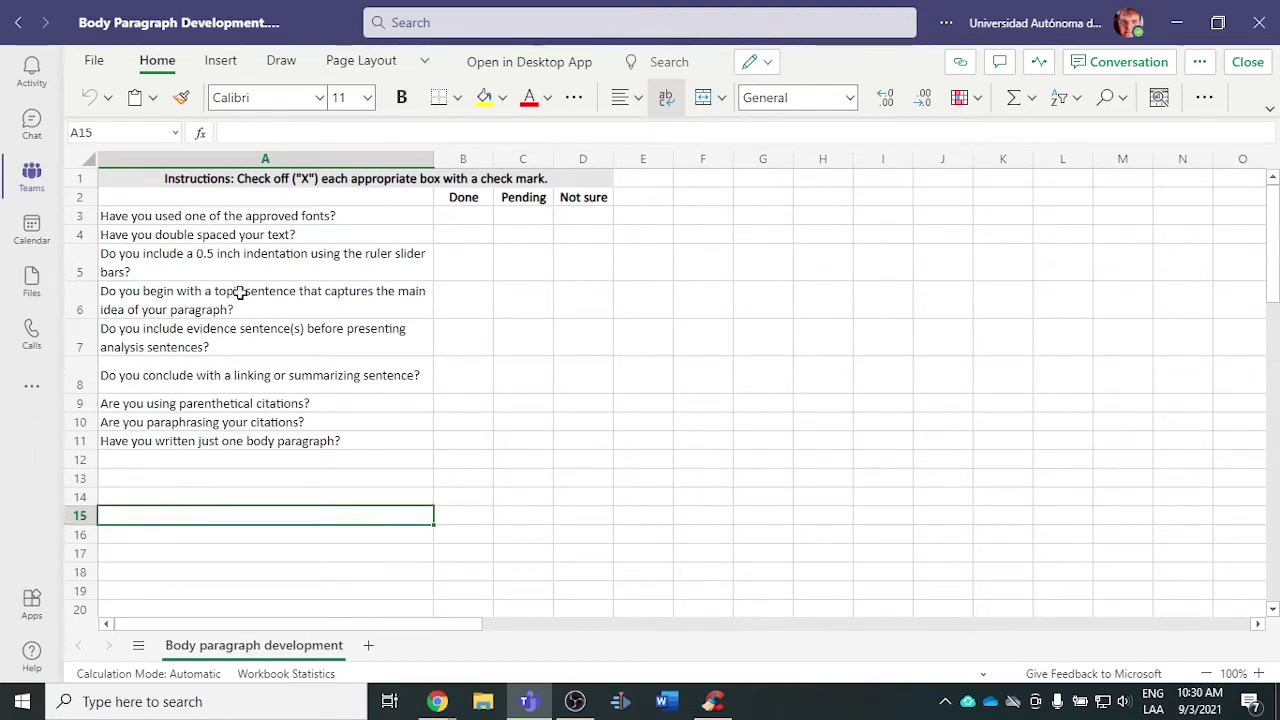